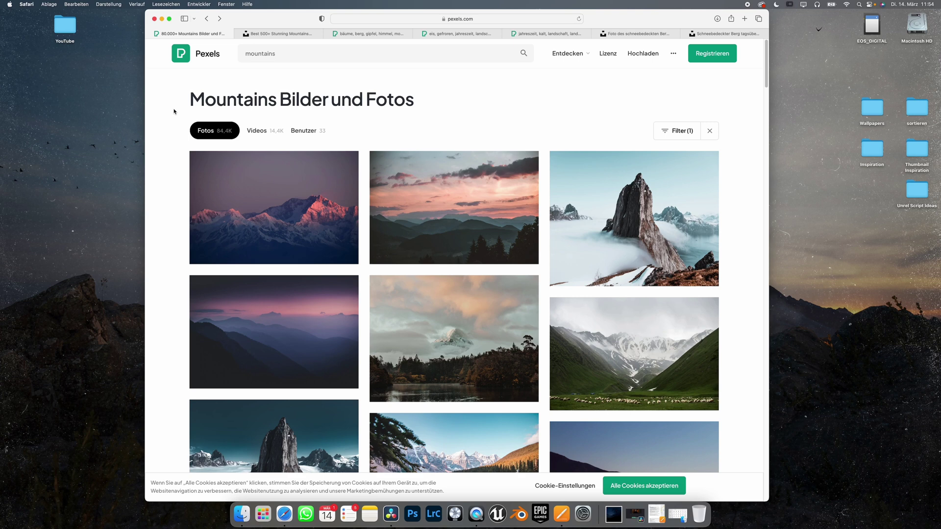
# - Filter the Unsplash mountain results to Landschaft (landscape) orientation
pyautogui.scroll(-15, 174, 113)
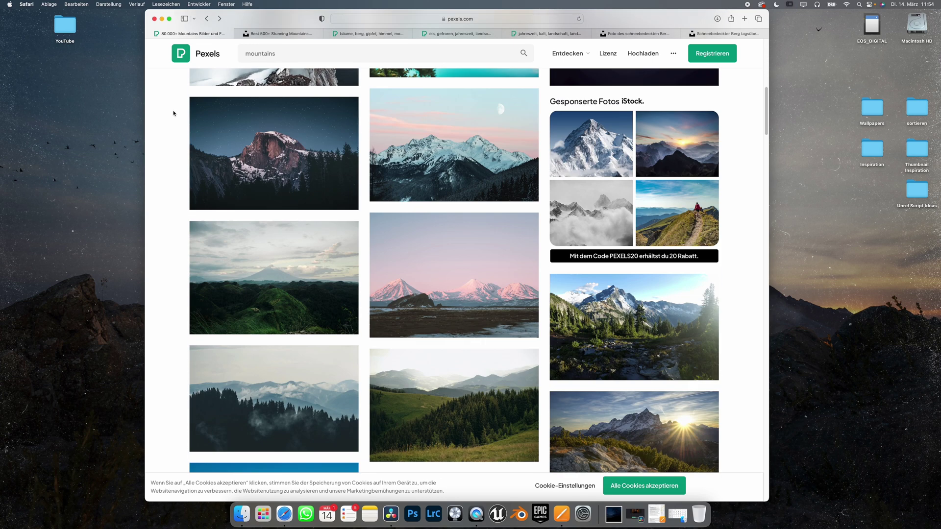
pyautogui.scroll(-5, 173, 113)
pyautogui.hotkey('ctrl', 'Tab')
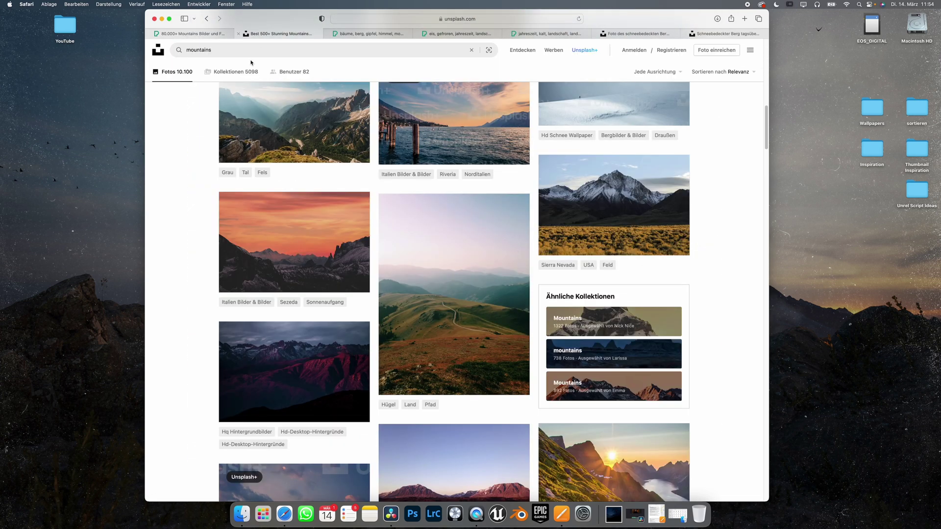
pyautogui.scroll(5, 195, 168)
pyautogui.scroll(10, 195, 168)
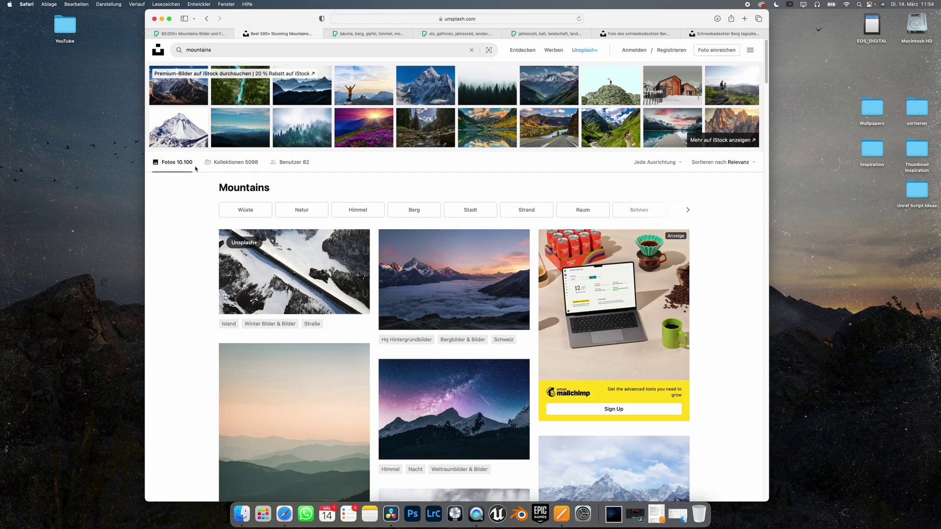
pyautogui.click(660, 162)
pyautogui.click(649, 191)
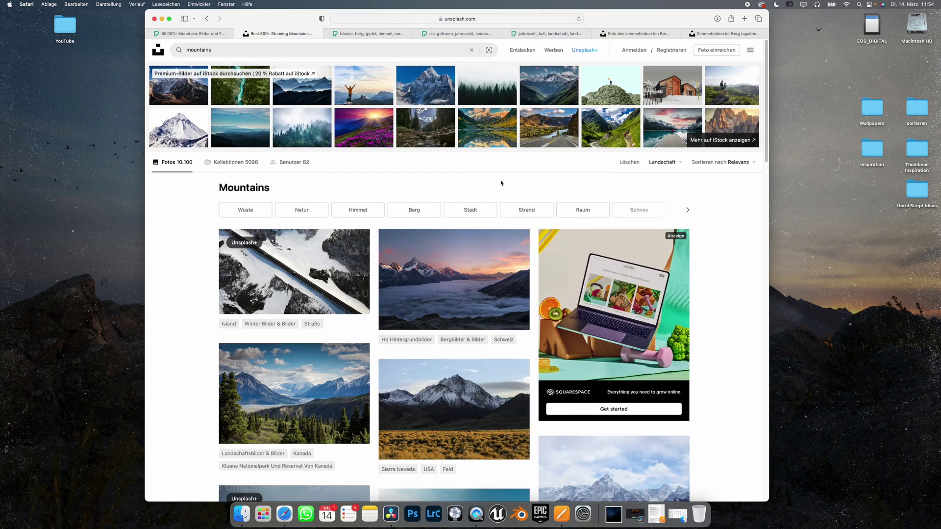
pyautogui.scroll(-6, 500, 183)
# - Compare the saved mountain photos and download the pink-lit peak at Originalgröße (5611 x 3740)
pyautogui.click(373, 34)
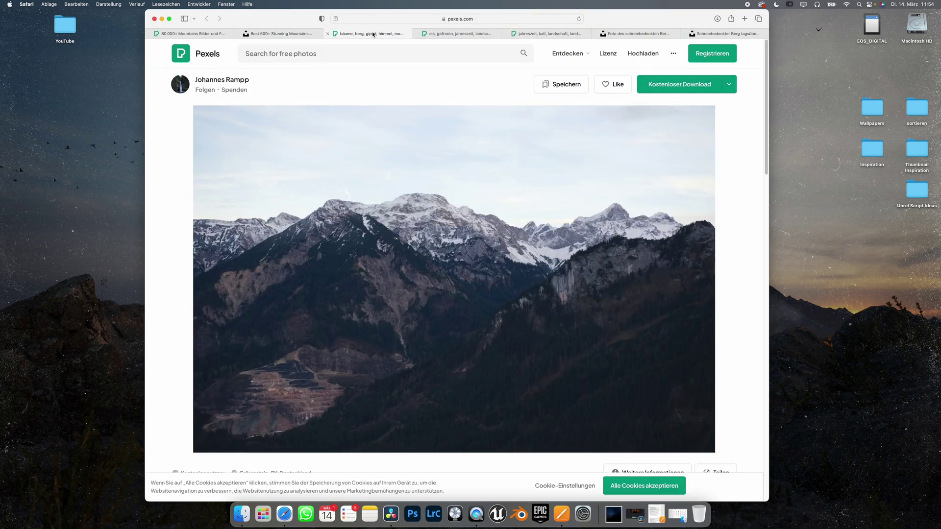
pyautogui.click(454, 34)
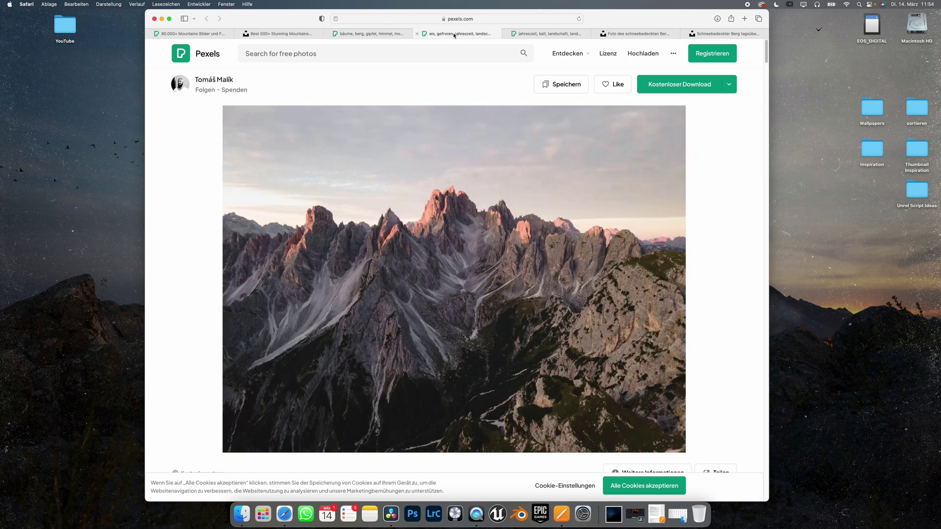
pyautogui.click(534, 35)
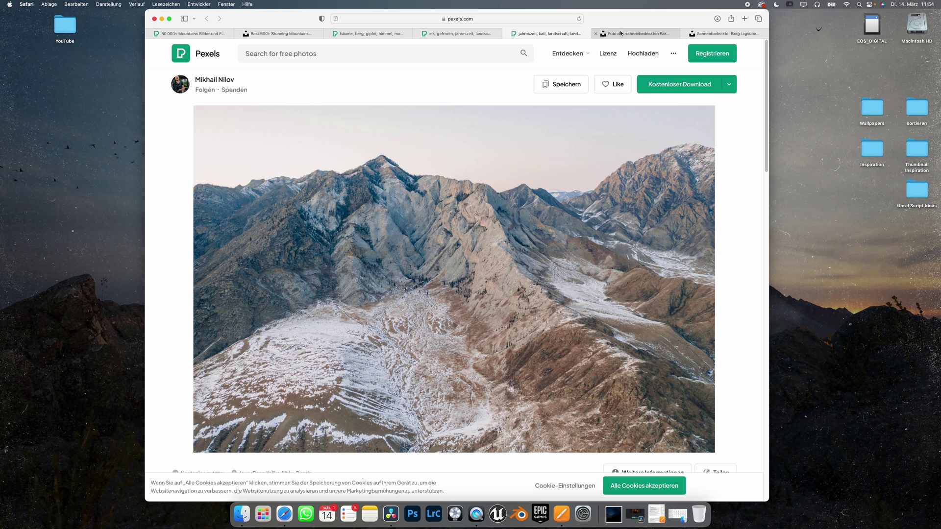
pyautogui.click(621, 34)
pyautogui.click(724, 34)
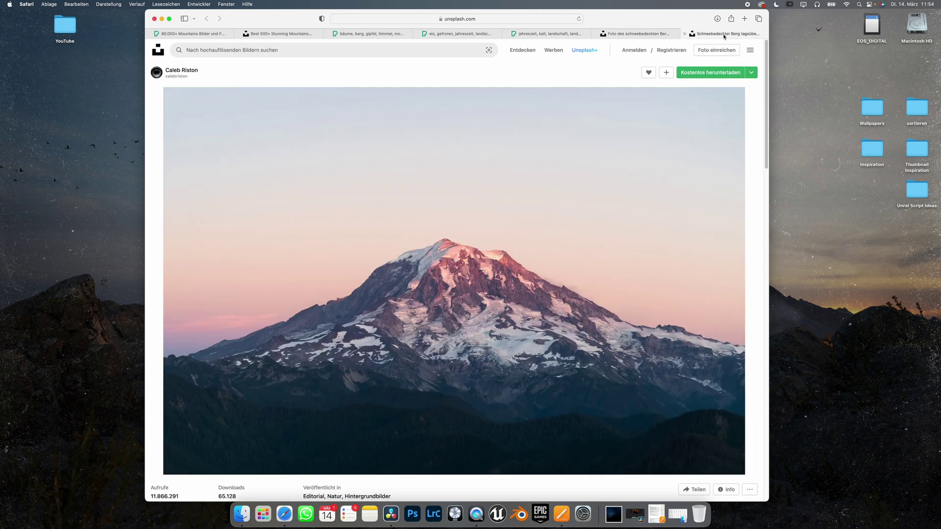
pyautogui.click(752, 72)
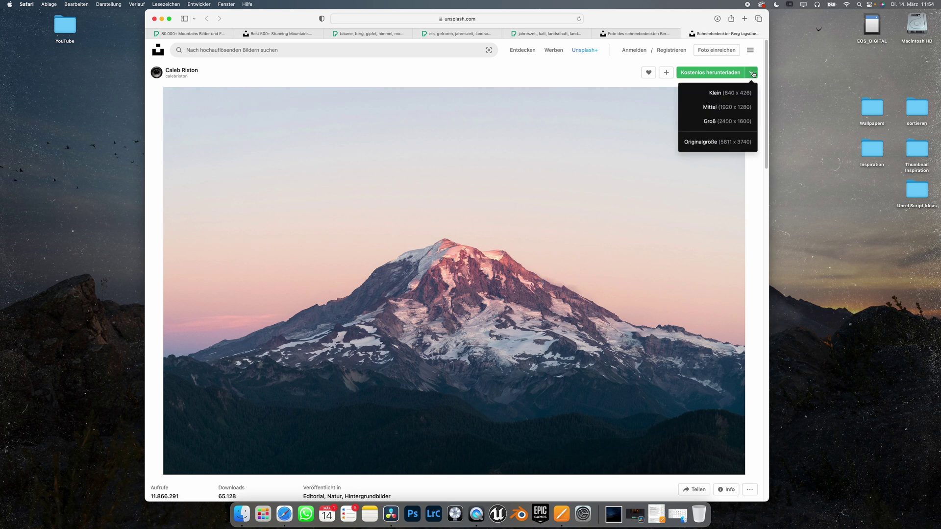
pyautogui.click(720, 141)
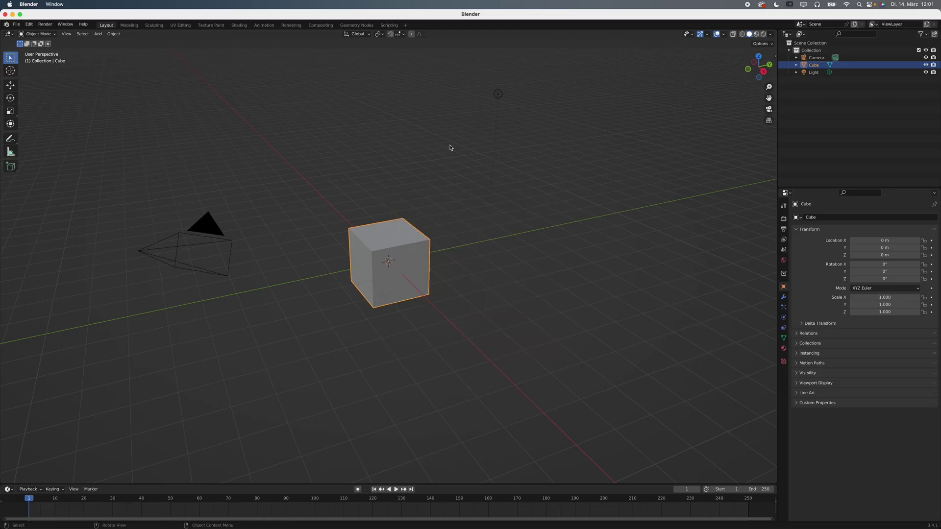
# - Delete the default camera, cube and light from the scene
pyautogui.press('a')
pyautogui.press('x')
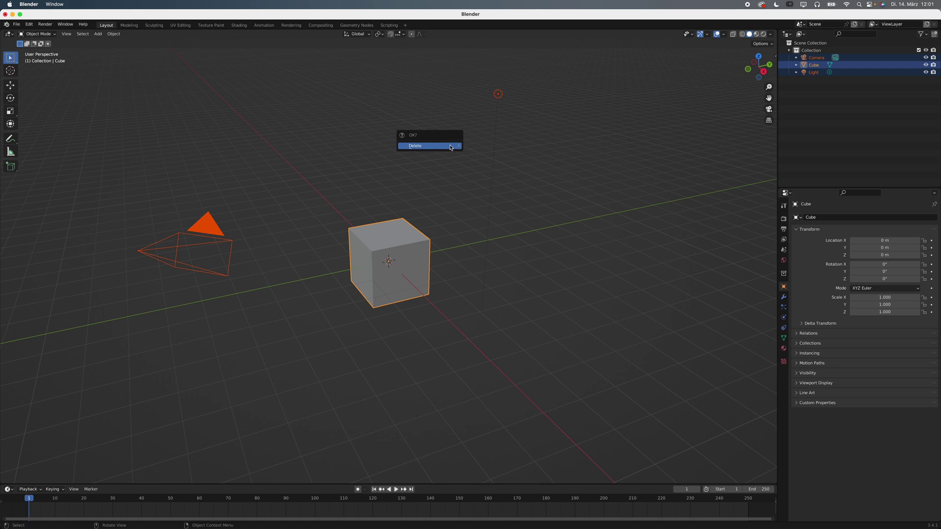
pyautogui.click(451, 146)
# - Search the Preferences add-ons for 'landsc' to confirm A.N.T. Landscape is enabled
pyautogui.click(28, 25)
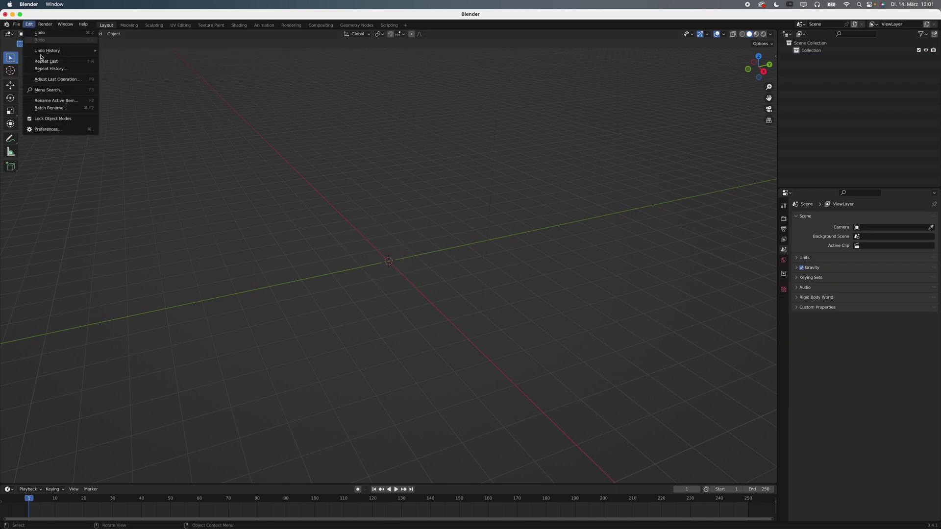
pyautogui.click(64, 129)
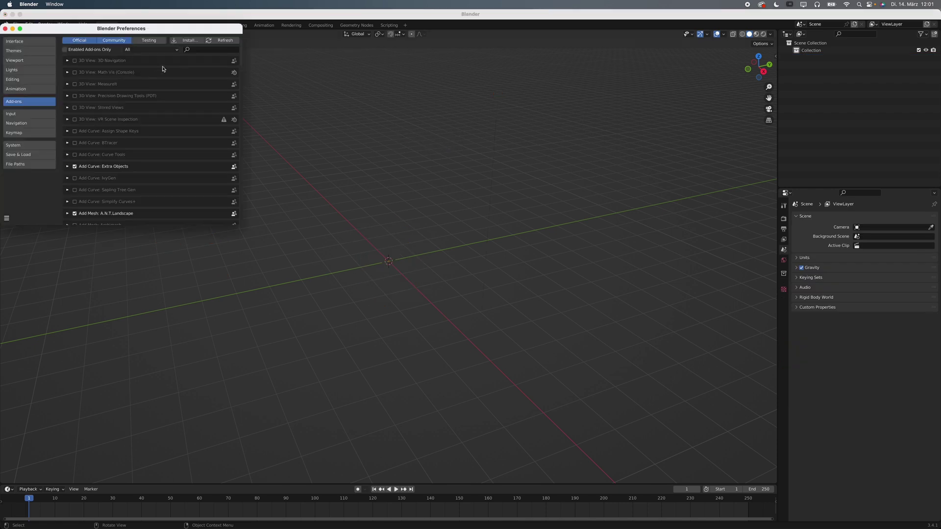
pyautogui.click(198, 50)
pyautogui.write('landsc')
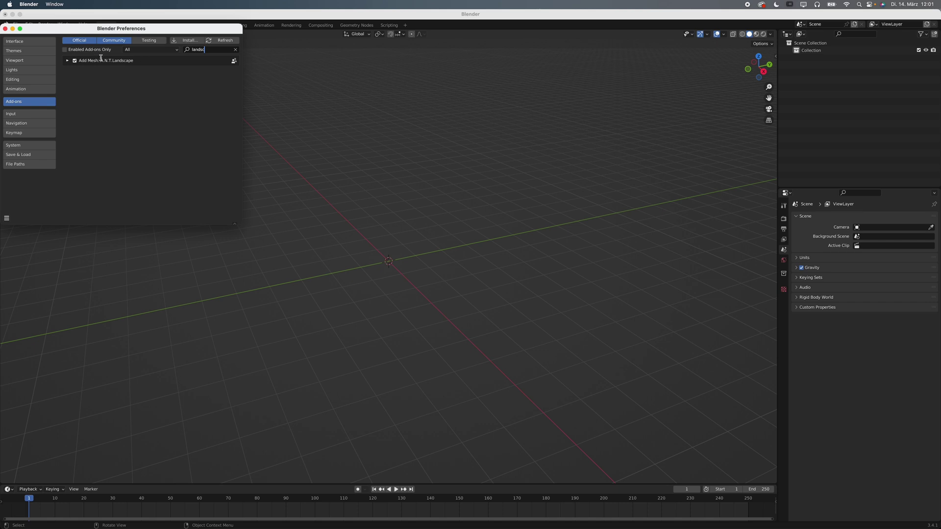
# - Add a Landscape terrain mesh to the empty scene
pyautogui.click(292, 130)
pyautogui.hotkey('shift', 'a')
pyautogui.moveTo(292, 131)
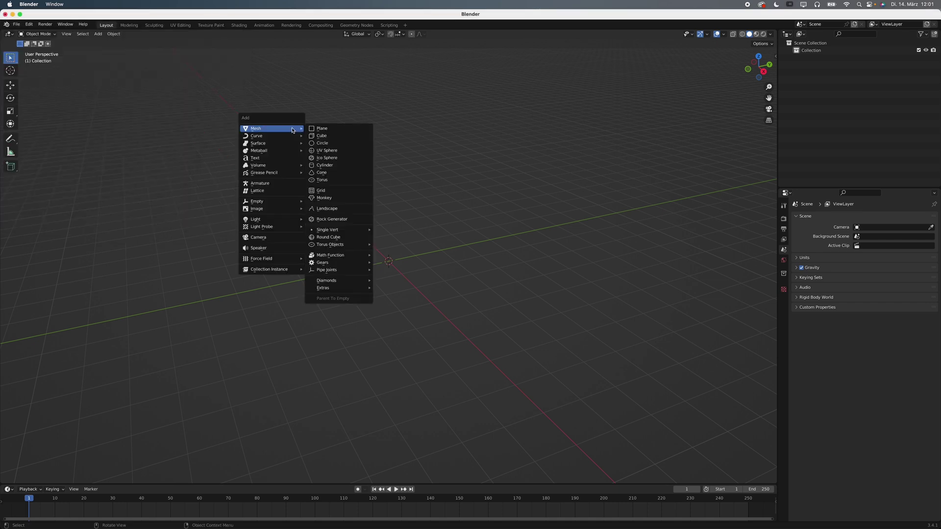
pyautogui.click(327, 209)
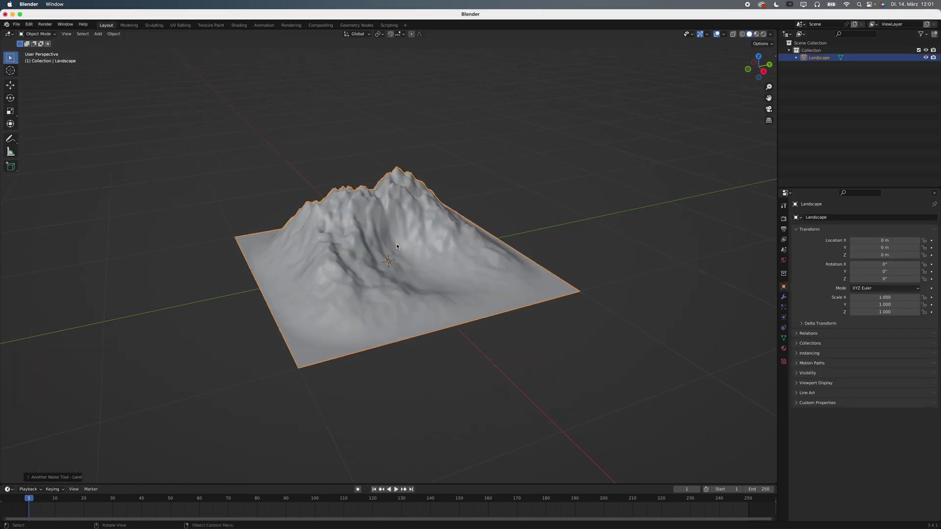
pyautogui.moveTo(397, 246); pyautogui.dragTo(421, 203, button='middle')
# - Apply the mountain 1 preset and settle on random seed 4
pyautogui.click(29, 477)
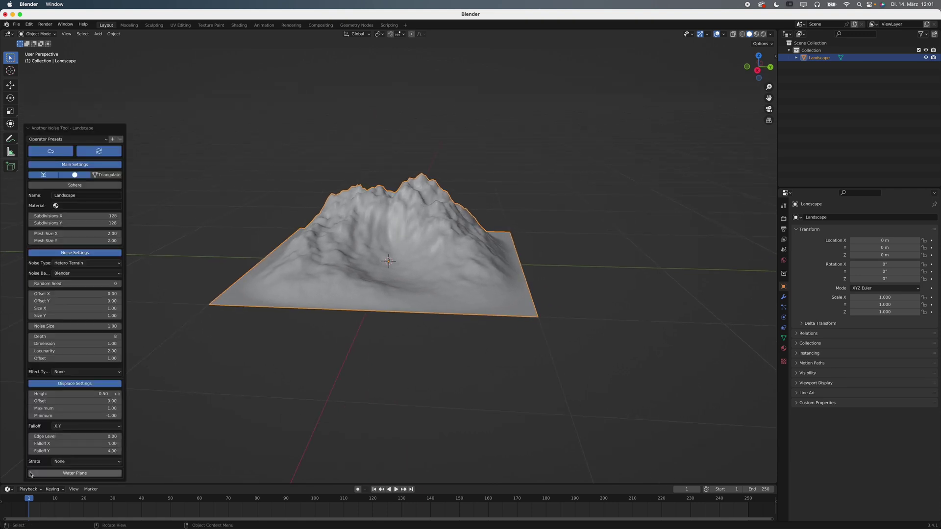
pyautogui.click(94, 140)
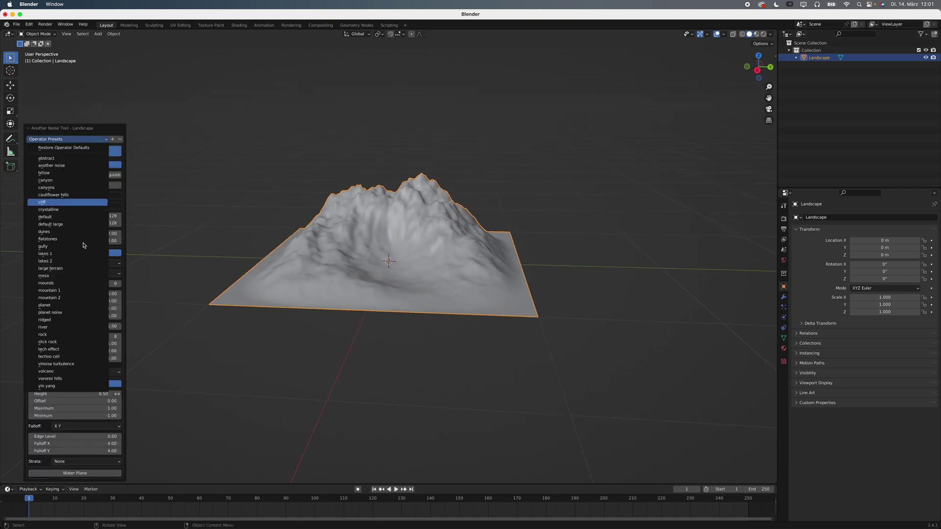
pyautogui.click(77, 290)
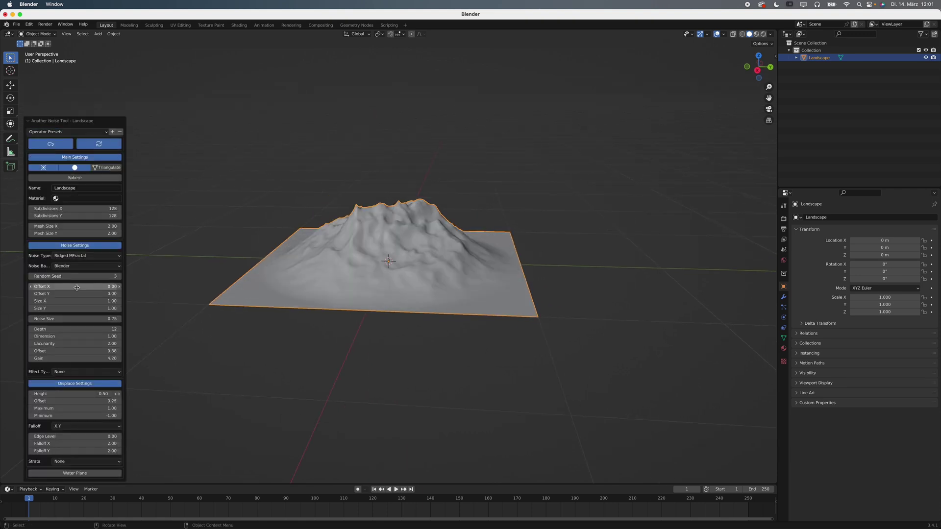
pyautogui.click(121, 277)
pyautogui.click(121, 276)
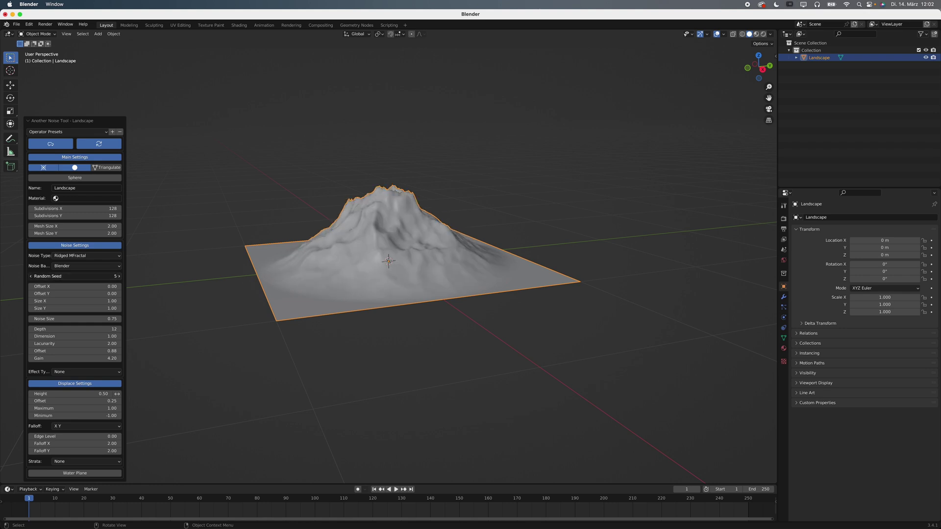
pyautogui.click(121, 277)
pyautogui.click(31, 276)
pyautogui.click(31, 276)
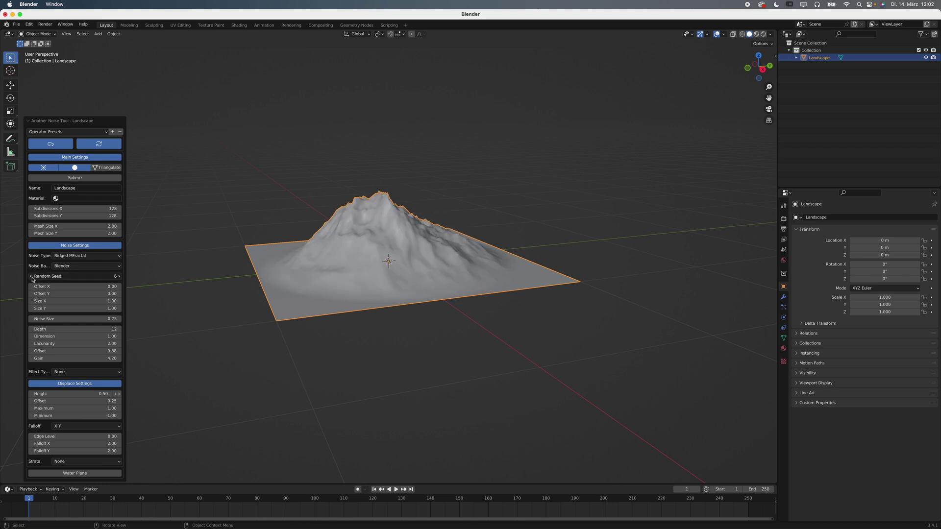
# - Raise Subdivisions X and Y to 500 and inspect the finer terrain
pyautogui.click(106, 208)
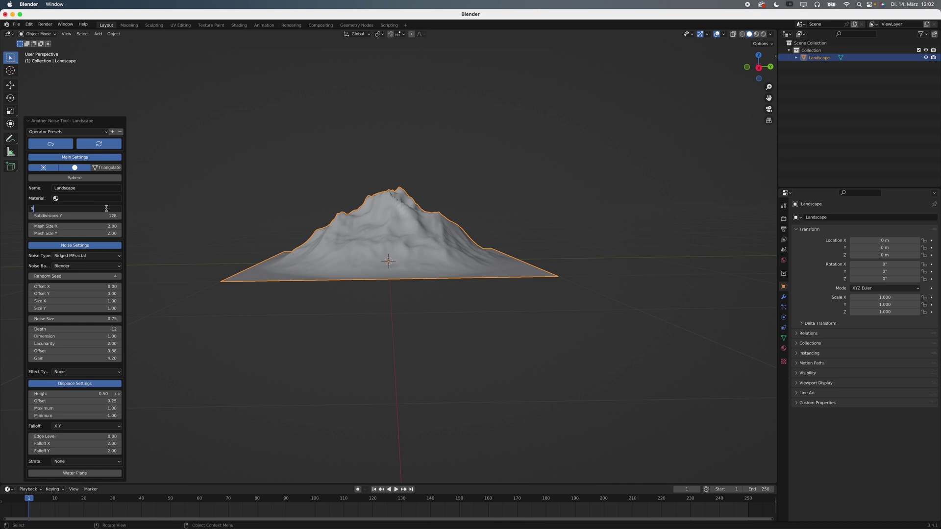
pyautogui.press('Tab')
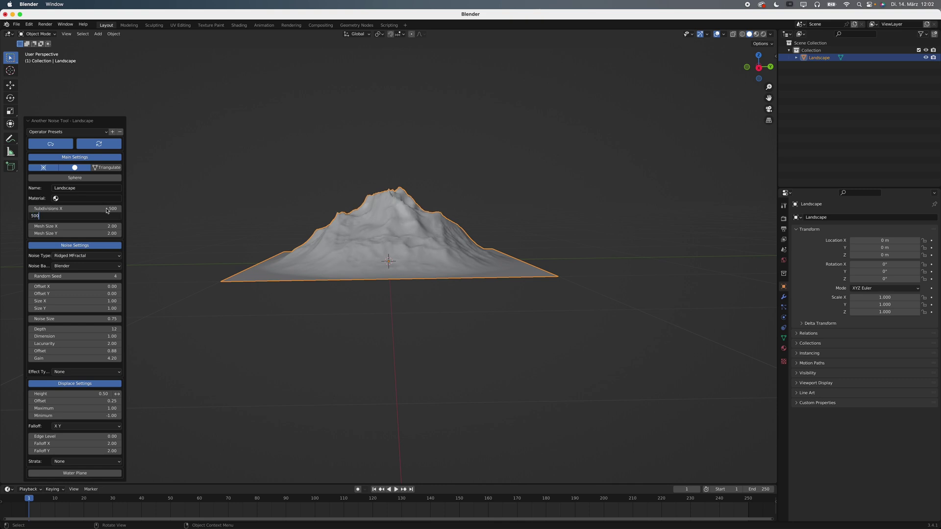
pyautogui.write('500')
pyautogui.press('Return')
pyautogui.moveTo(310, 168); pyautogui.dragTo(433, 177, button='middle')
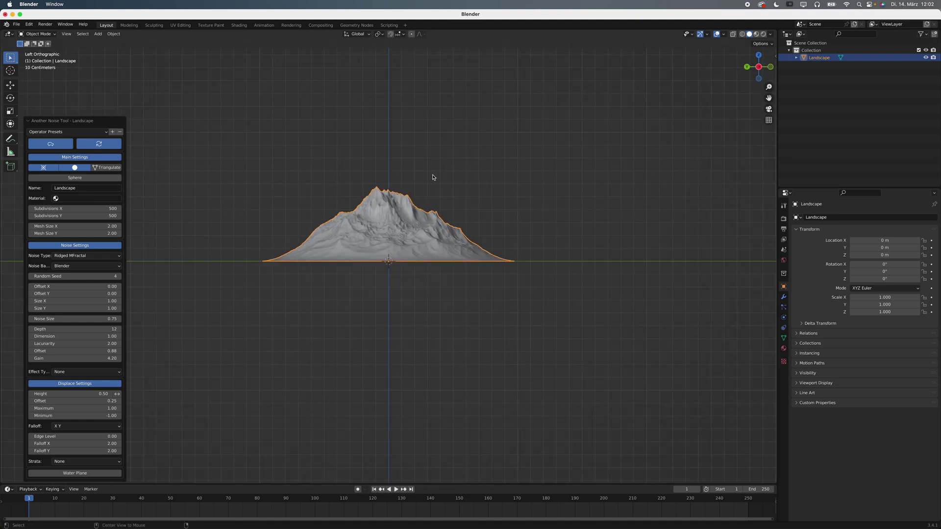
# - Delete the flat bottom row of vertices in side view, leaving only the raised mountain
pyautogui.press('Tab')
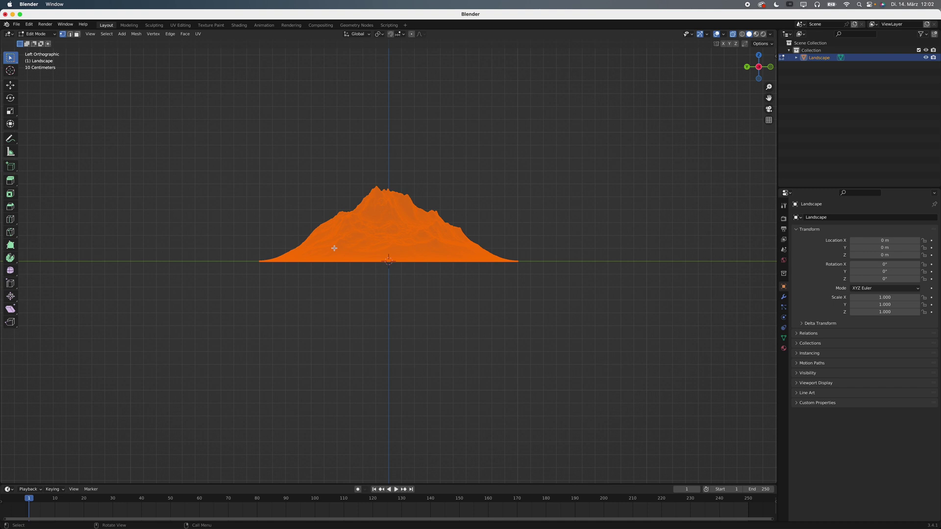
pyautogui.moveTo(231, 301); pyautogui.dragTo(566, 260)
pyautogui.press('x')
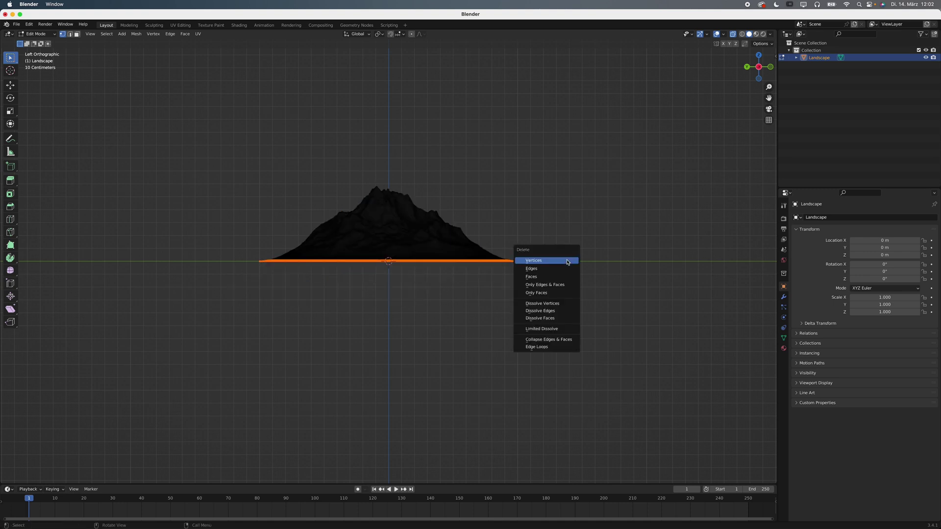
pyautogui.click(567, 262)
pyautogui.press('Tab')
pyautogui.moveTo(522, 195); pyautogui.dragTo(437, 211, button='middle')
# - Create material Mountain_1 with the sunset mountain photo as its Base Color image texture
pyautogui.scroll(4, 436, 211)
pyautogui.click(784, 348)
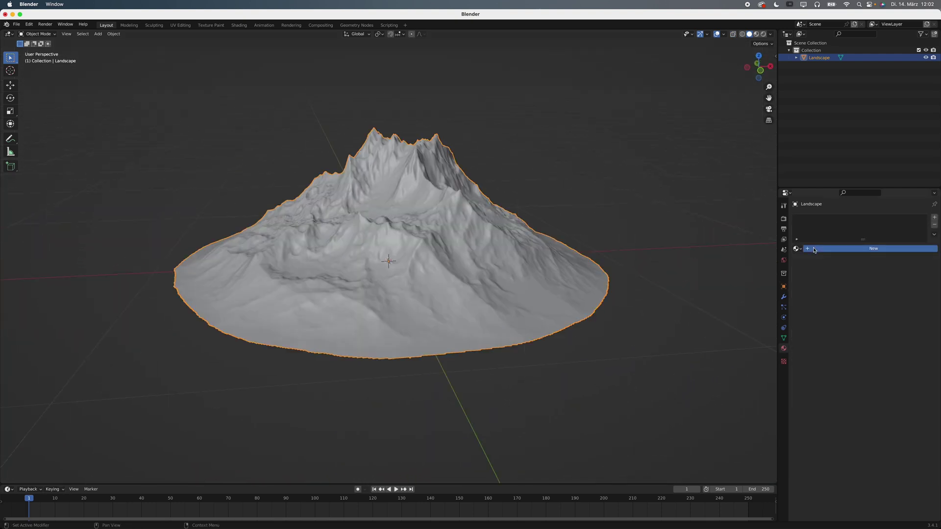
pyautogui.click(814, 249)
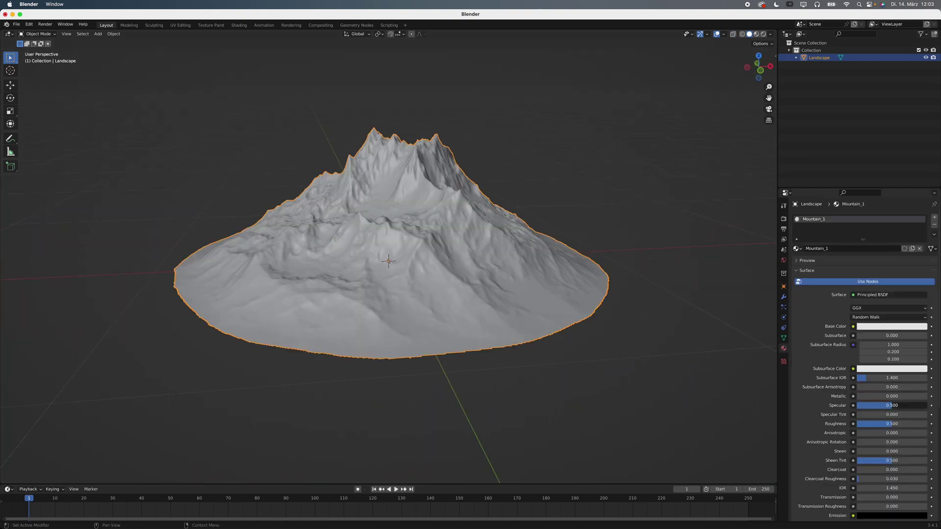
pyautogui.click(853, 327)
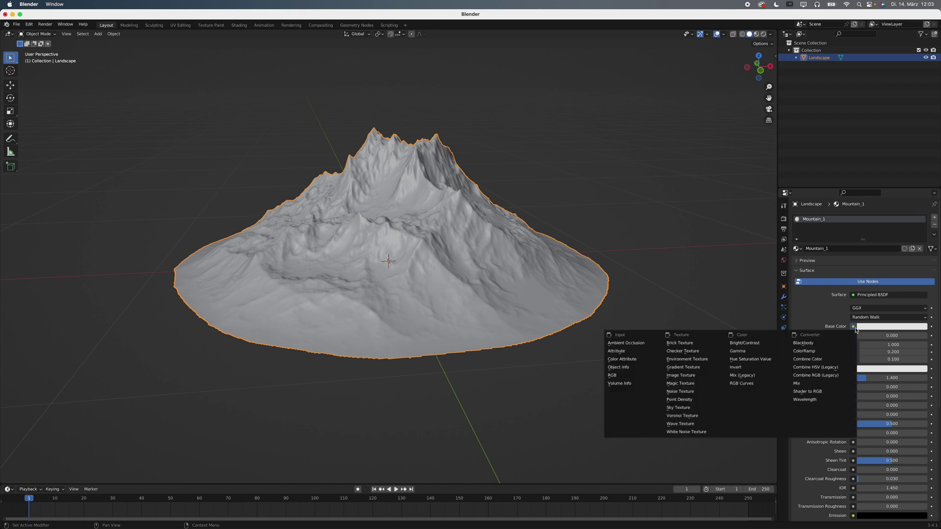
pyautogui.click(706, 376)
pyautogui.click(905, 336)
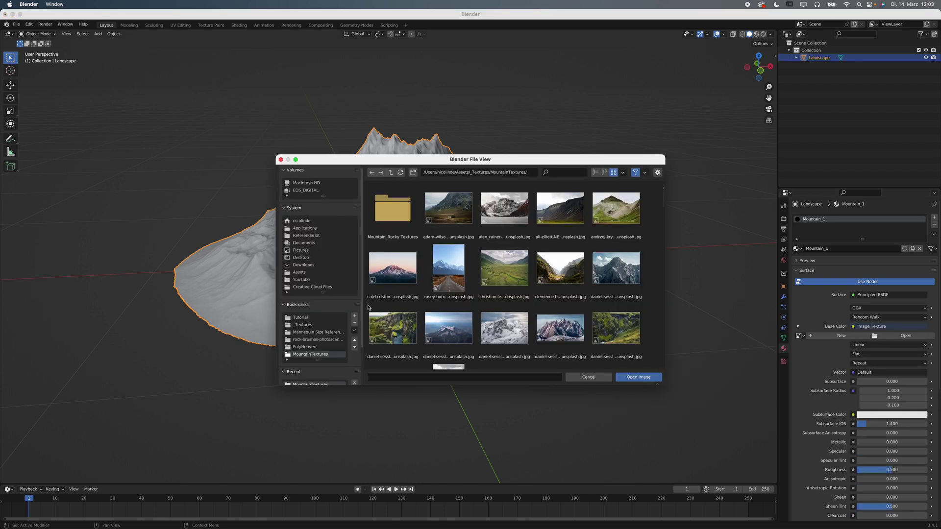
pyautogui.doubleClick(393, 273)
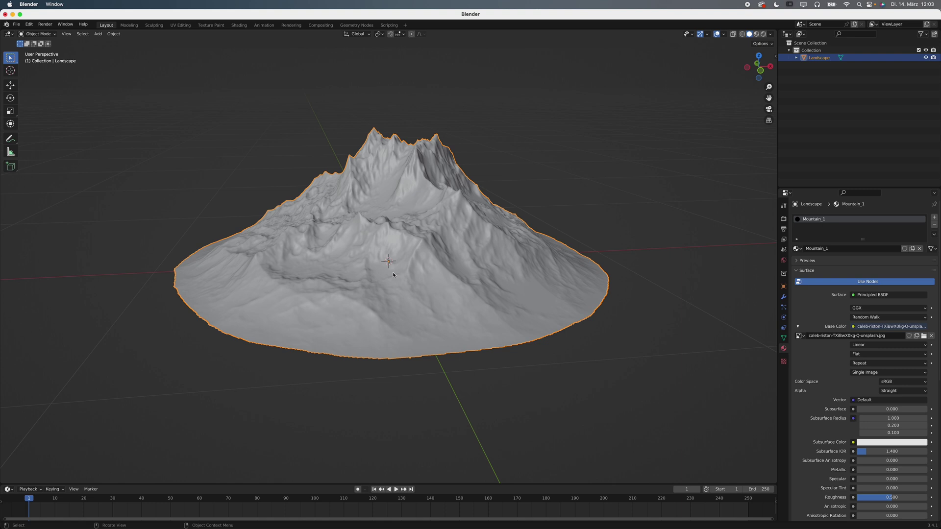
# - Show the mountain photo in the UV Editing workspace
pyautogui.click(180, 25)
pyautogui.click(166, 35)
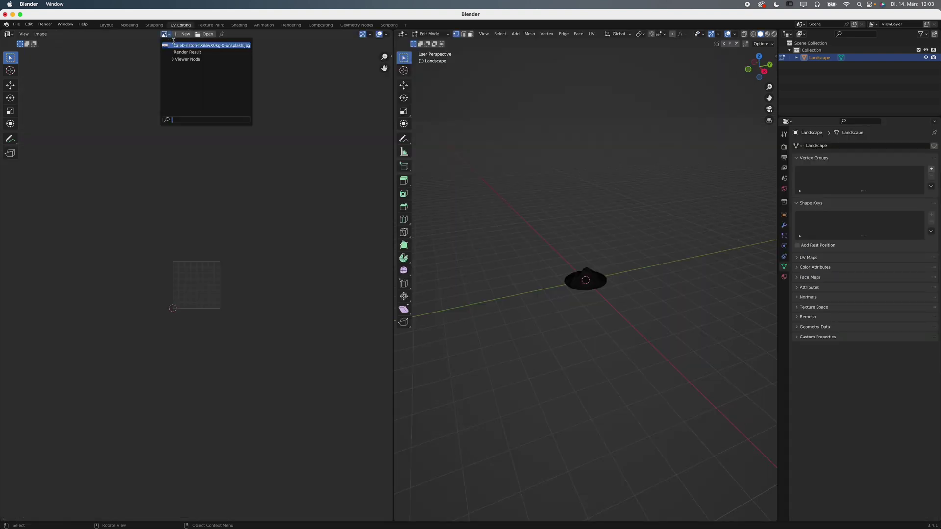
pyautogui.click(196, 45)
# - Flatten the mountain along Z and apply its scale
pyautogui.press('Tab')
pyautogui.scroll(6, 632, 245)
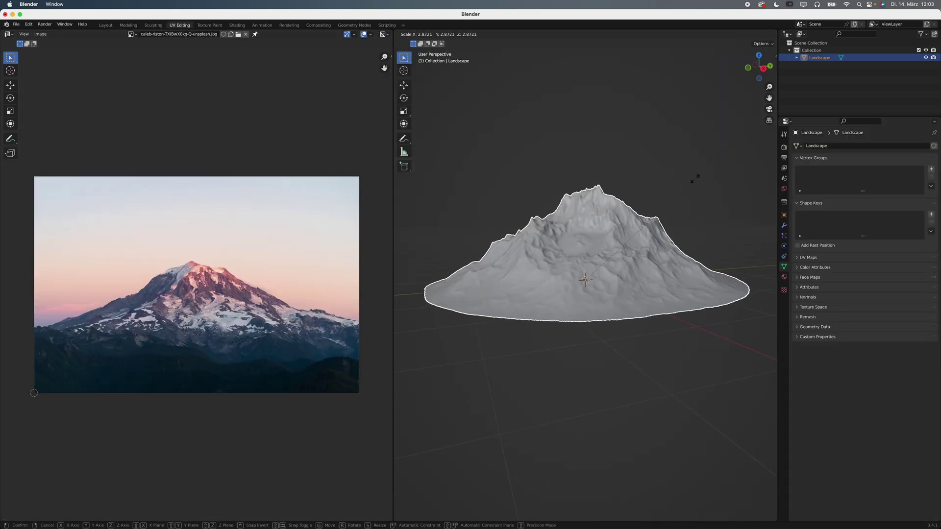
pyautogui.press('s')
pyautogui.press('z')
pyautogui.click(595, 272)
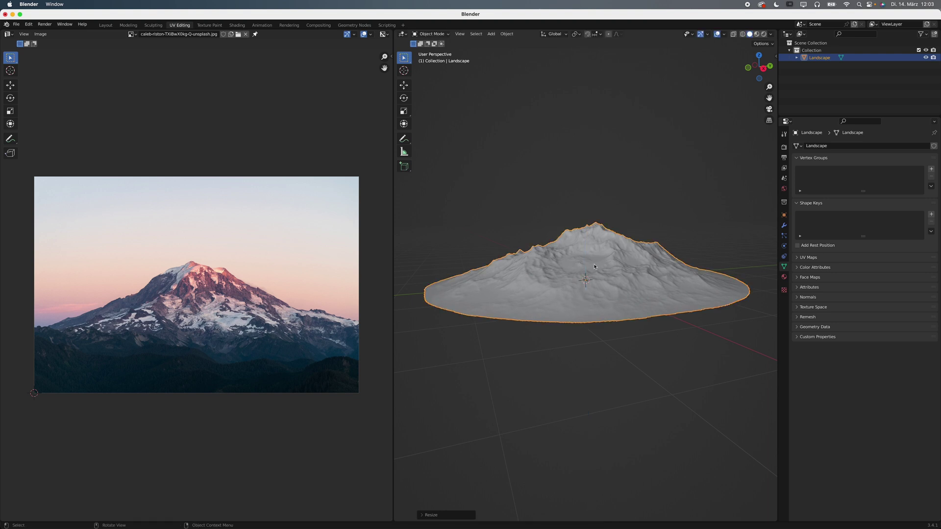
pyautogui.hotkey('ctrl', 'a')
pyautogui.click(591, 281)
# - Project the mesh UVs from view and fit the island over the photo's mountain
pyautogui.press('Tab')
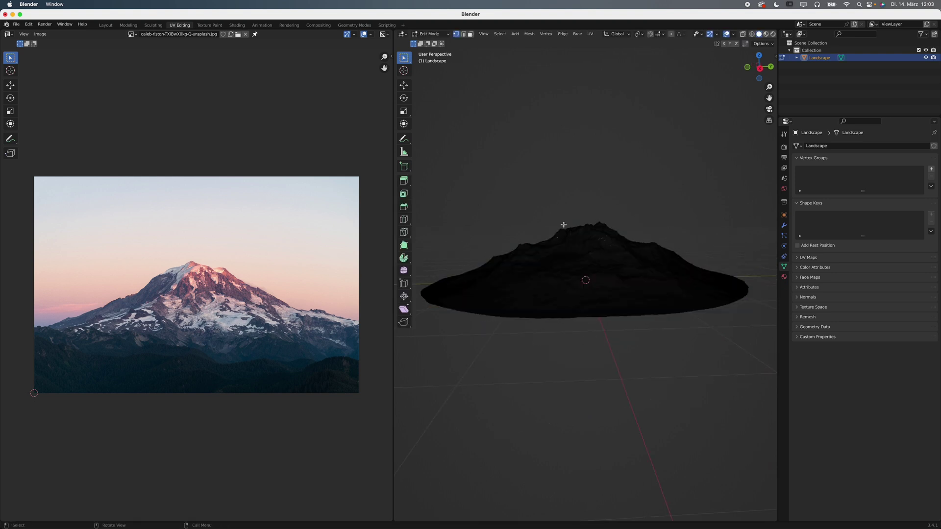
pyautogui.press('3')
pyautogui.press('a')
pyautogui.press('u')
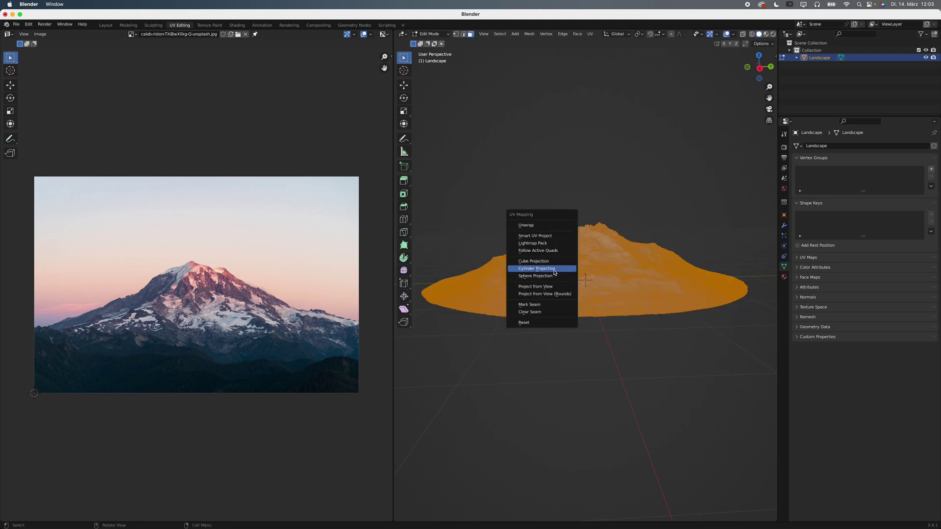
pyautogui.click(554, 284)
pyautogui.press('s')
pyautogui.click(310, 190)
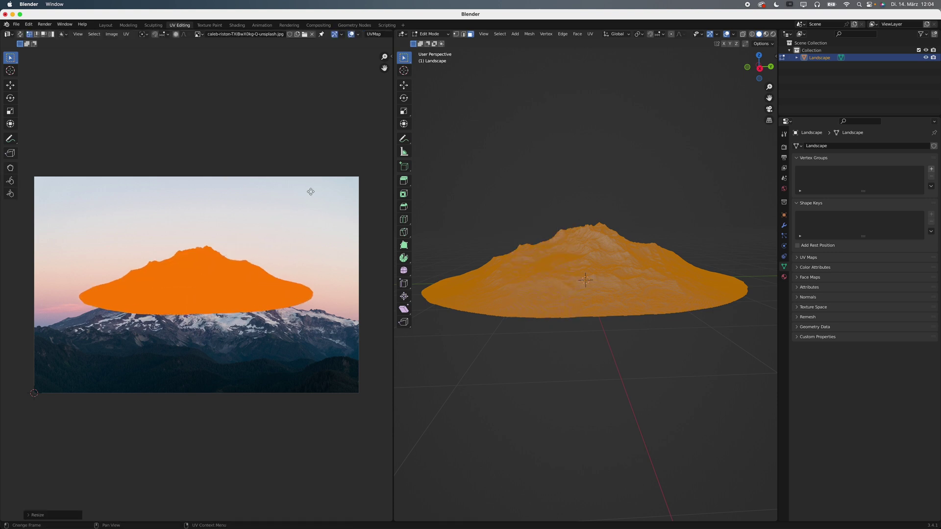
pyautogui.press('g')
pyautogui.click(309, 204)
pyautogui.press('s')
pyautogui.click(265, 215)
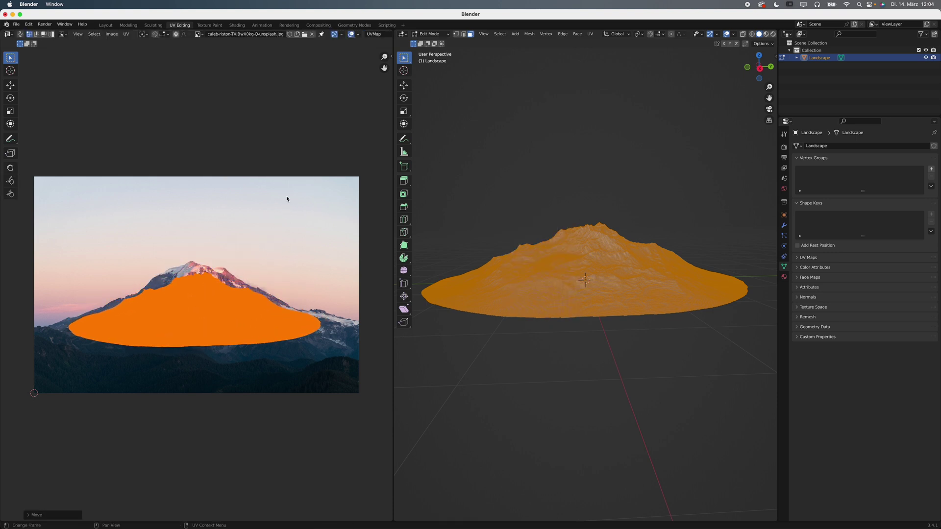
pyautogui.press('Tab')
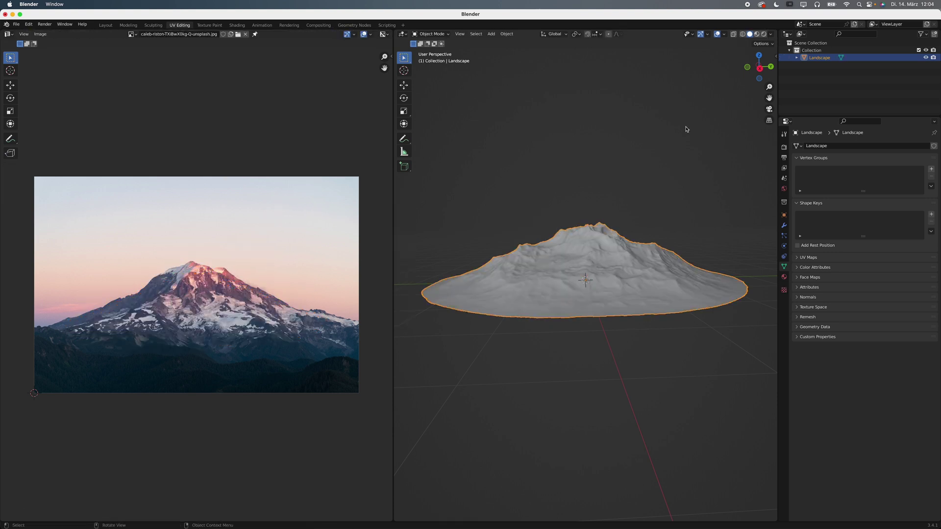
# - Preview the textured mountain and retry its UVs with Cube Projection, rescaling and moving the island
pyautogui.click(756, 35)
pyautogui.moveTo(578, 160)
pyautogui.mouseDown(button='middle')
pyautogui.moveTo(508, 188)
pyautogui.moveTo(562, 161)
pyautogui.mouseUp(button='middle')
pyautogui.press('Tab')
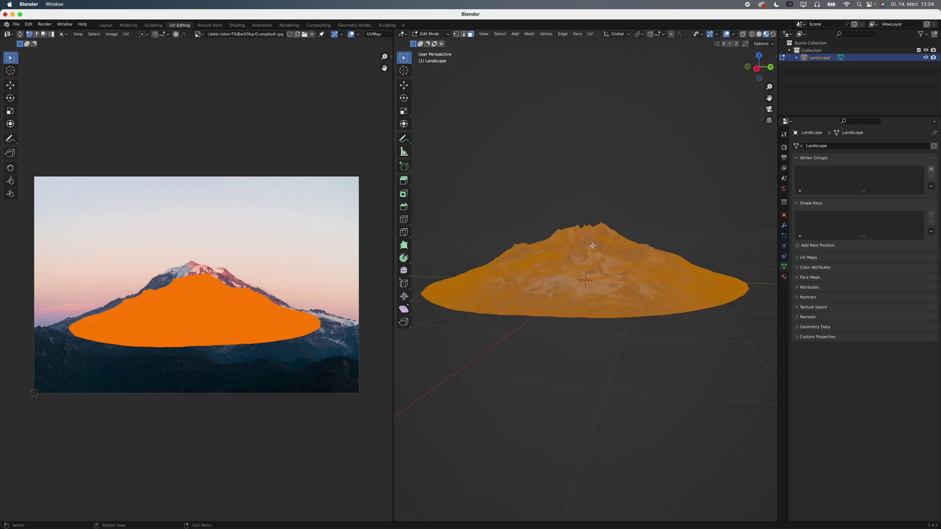
pyautogui.press('u')
pyautogui.click(592, 222)
pyautogui.press('s')
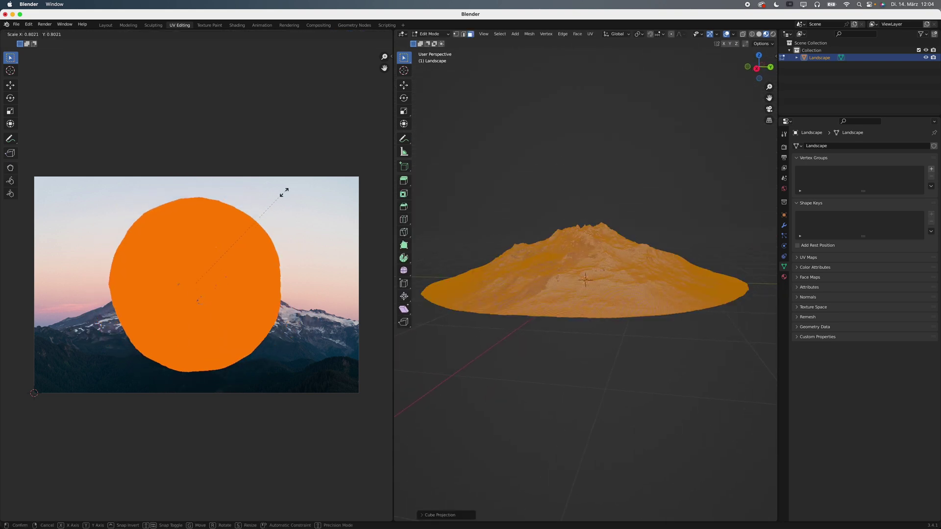
pyautogui.click(247, 220)
pyautogui.press('g')
pyautogui.click(273, 200)
pyautogui.press('s')
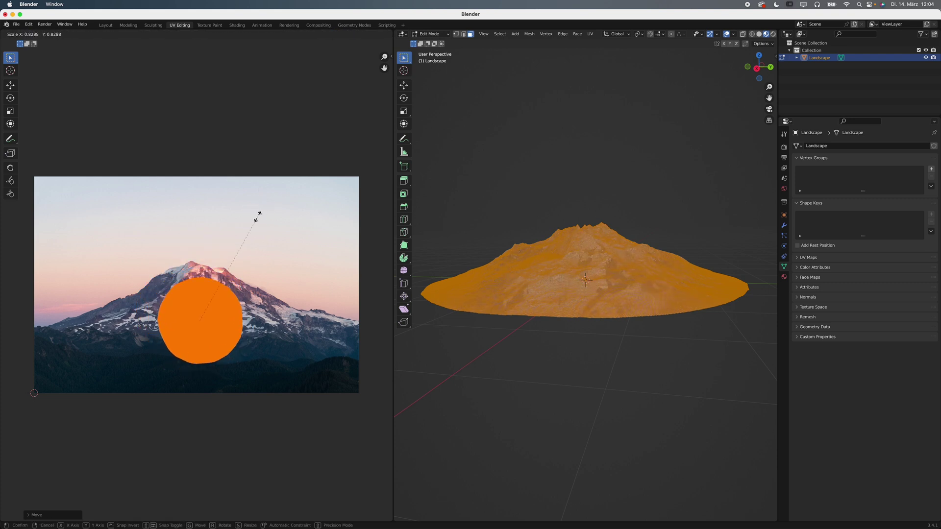
pyautogui.click(245, 204)
# - Reproject the UVs from view and enlarge the island to cover the mountain
pyautogui.press('Tab')
pyautogui.moveTo(536, 183); pyautogui.dragTo(593, 172, button='middle')
pyautogui.scroll(6, 574, 178)
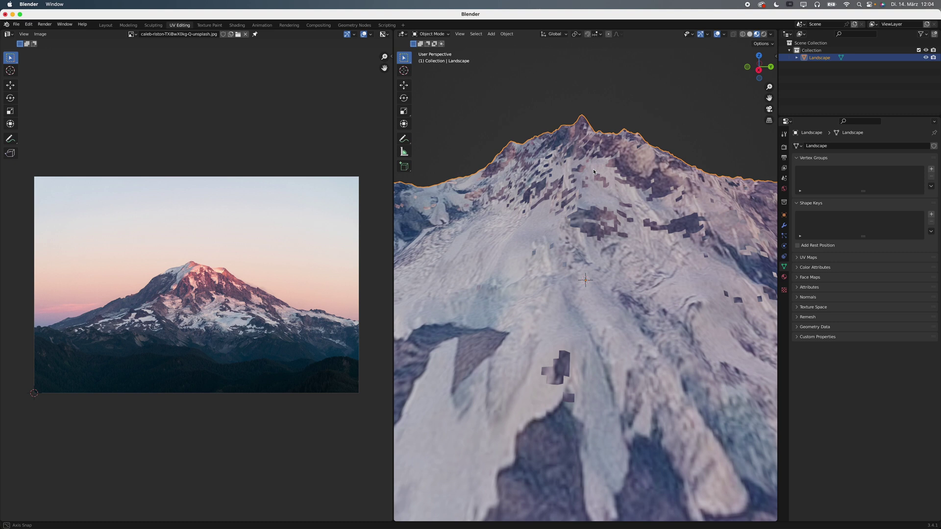
pyautogui.press('Tab')
pyautogui.scroll(-8, 593, 172)
pyautogui.press('u')
pyautogui.click(587, 277)
pyautogui.press('s')
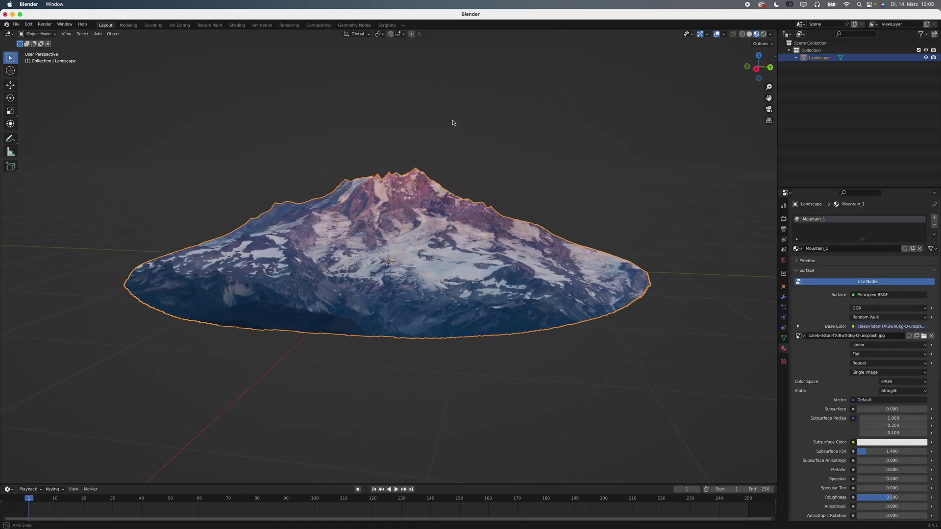
pyautogui.moveTo(452, 122); pyautogui.dragTo(442, 127, button='middle')
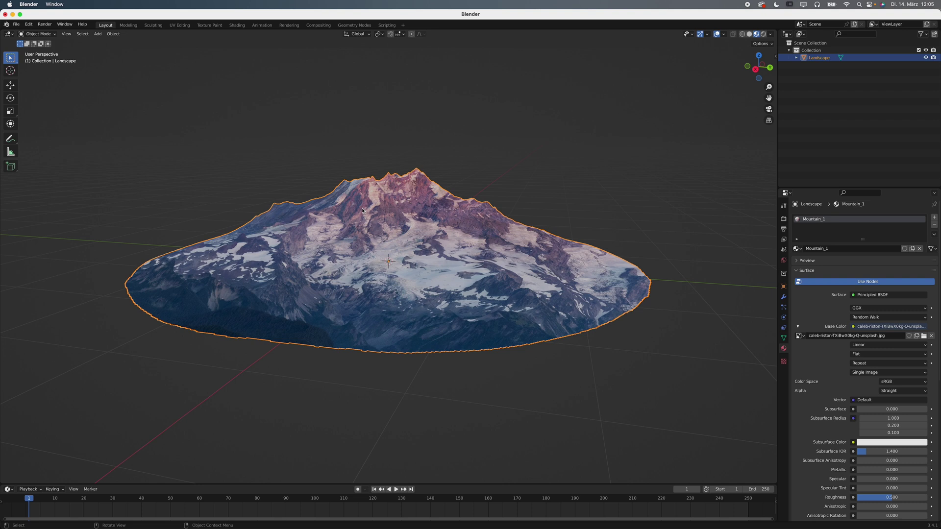
# - Export the mountain as Mountain_Tutorial.fbx to the Tutorial folder with Path Mode set to Copy
pyautogui.click(15, 25)
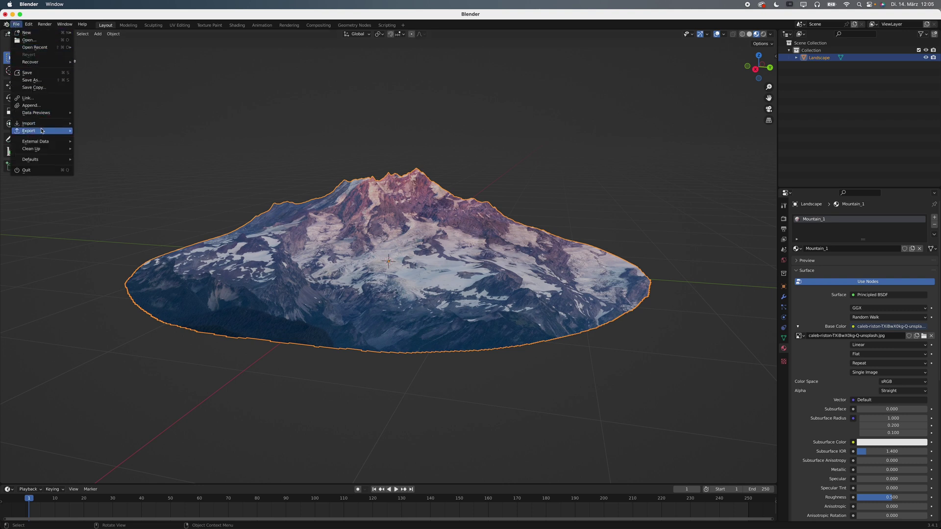
pyautogui.moveTo(48, 131)
pyautogui.click(98, 197)
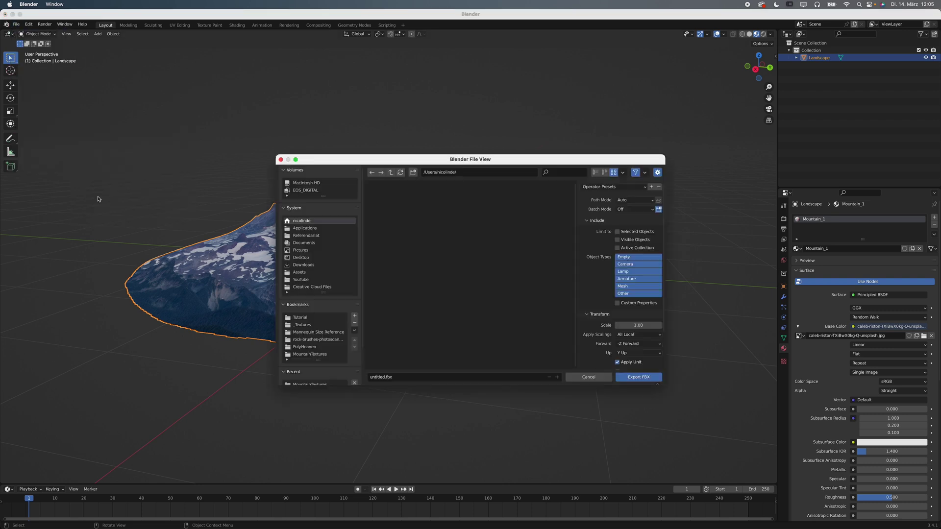
pyautogui.click(300, 318)
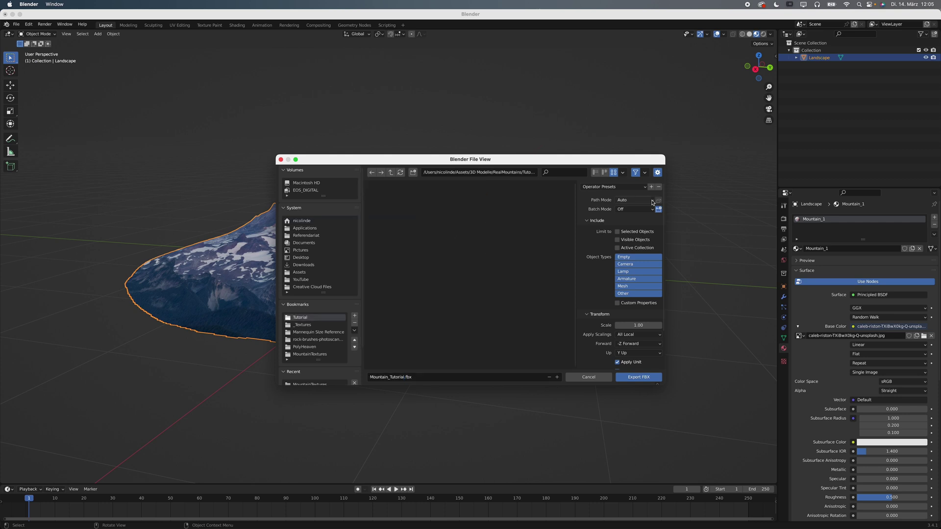
pyautogui.click(652, 201)
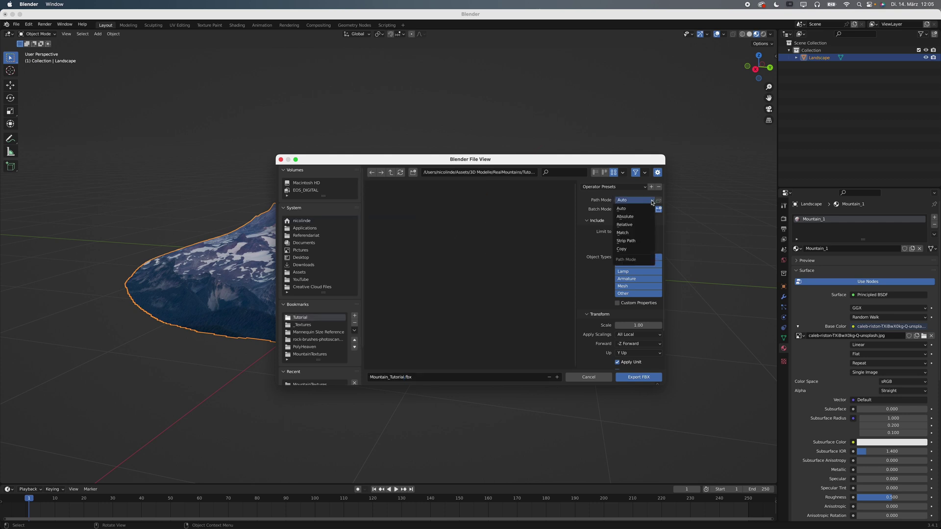
pyautogui.click(638, 249)
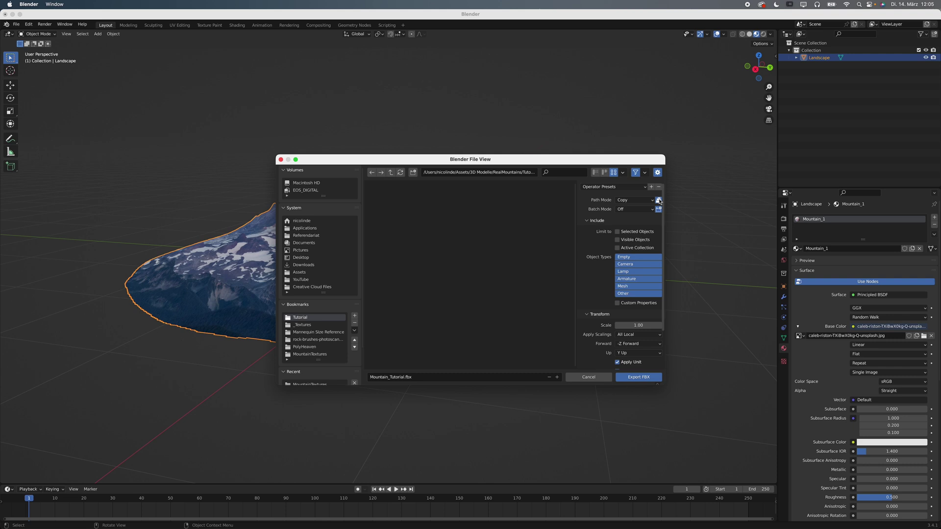
pyautogui.click(636, 375)
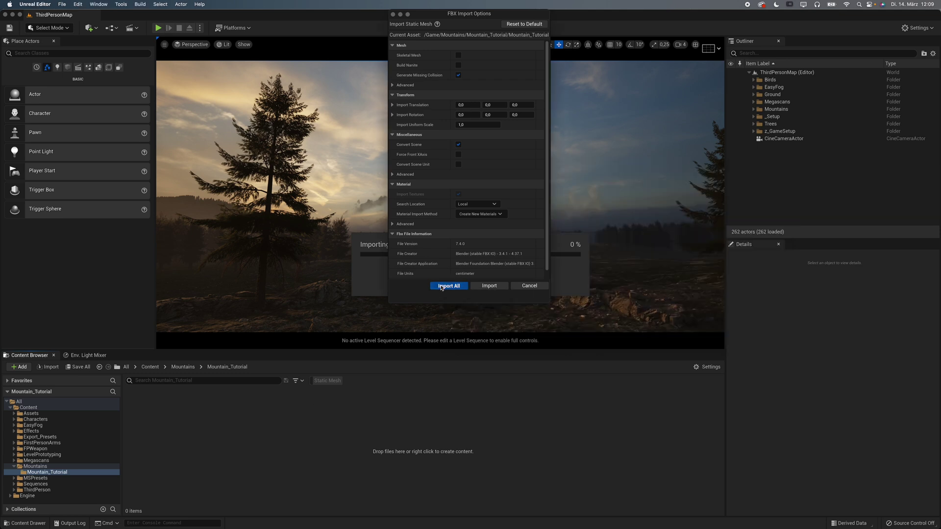
# - Import the mountain FBX, feed Specular a constant 0, and scale the mesh to about 48.7
pyautogui.click(443, 285)
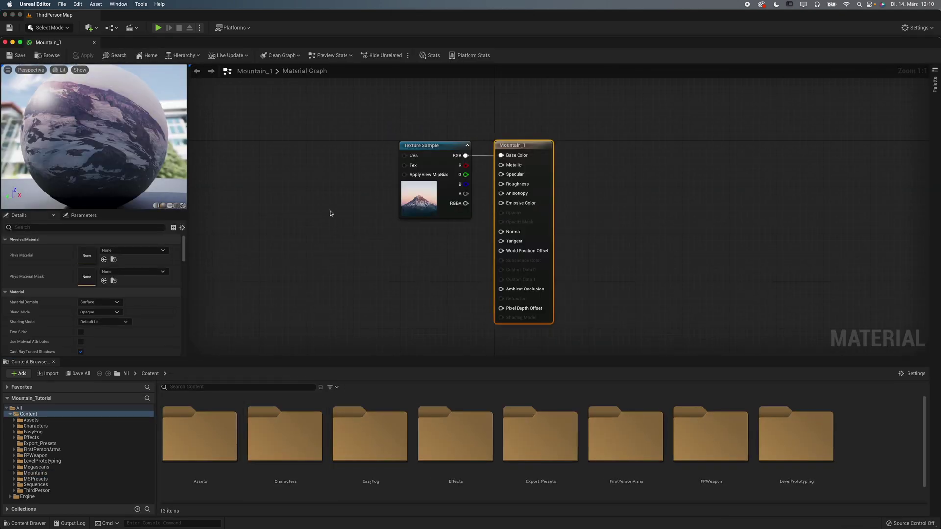
pyautogui.press('1')
pyautogui.click(331, 214)
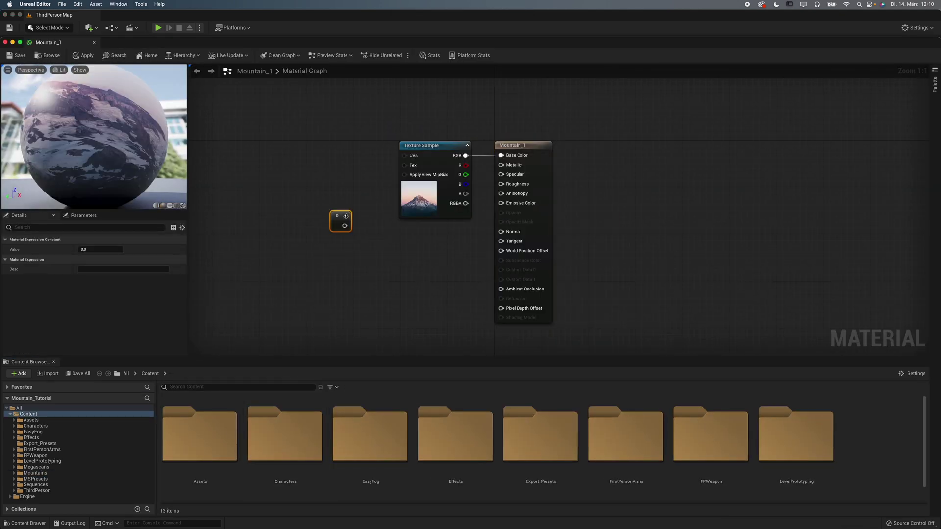
pyautogui.moveTo(345, 226); pyautogui.dragTo(502, 174)
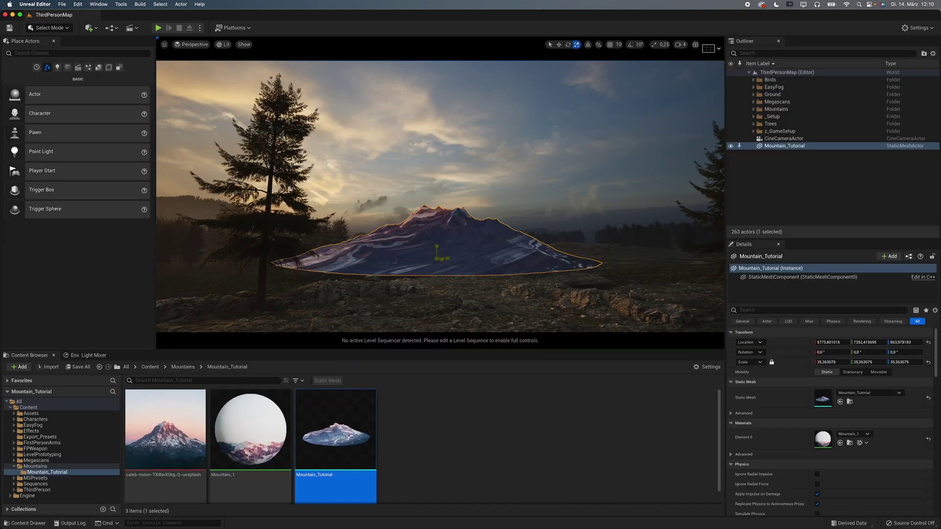
pyautogui.moveTo(437, 258)
pyautogui.mouseDown()
pyautogui.moveTo(455, 287)
pyautogui.moveTo(440, 259)
pyautogui.mouseUp()
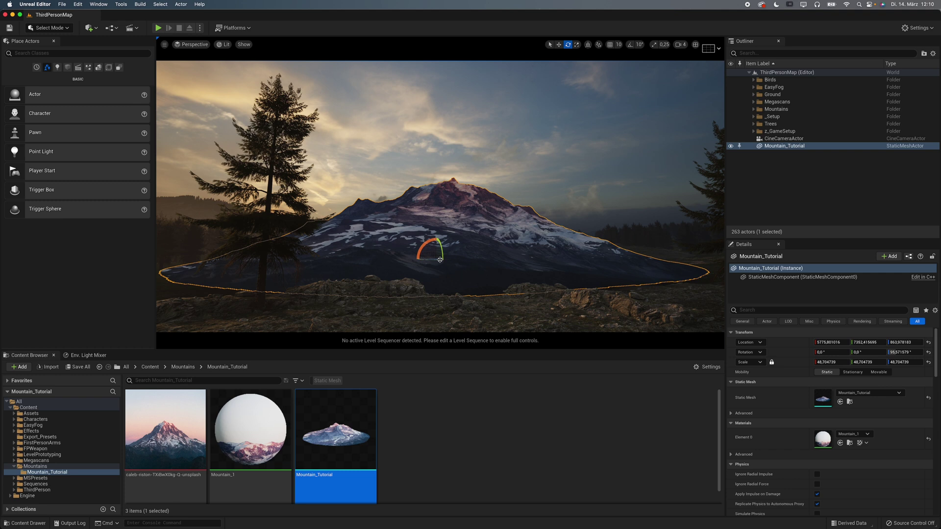
# - Push the mountain far back toward the horizon using the world-space gizmo
pyautogui.click(588, 44)
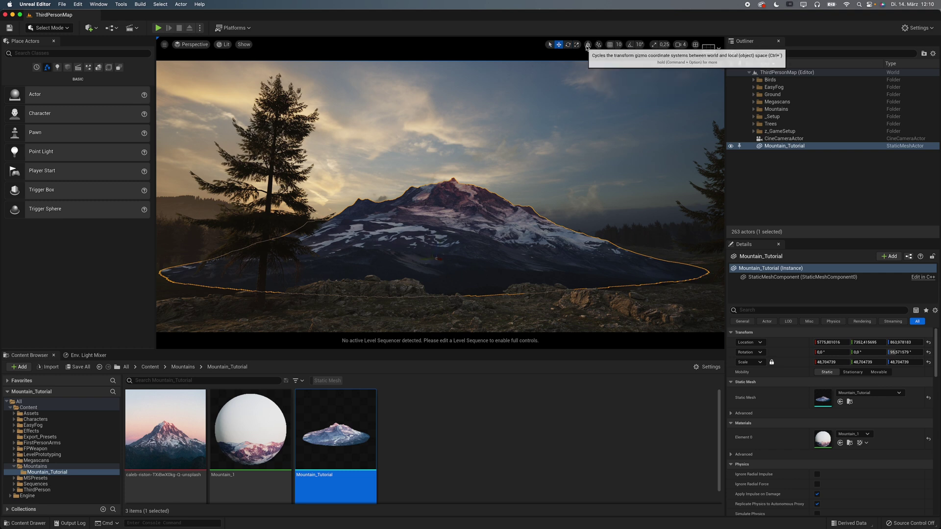
pyautogui.moveTo(445, 257); pyautogui.dragTo(507, 305)
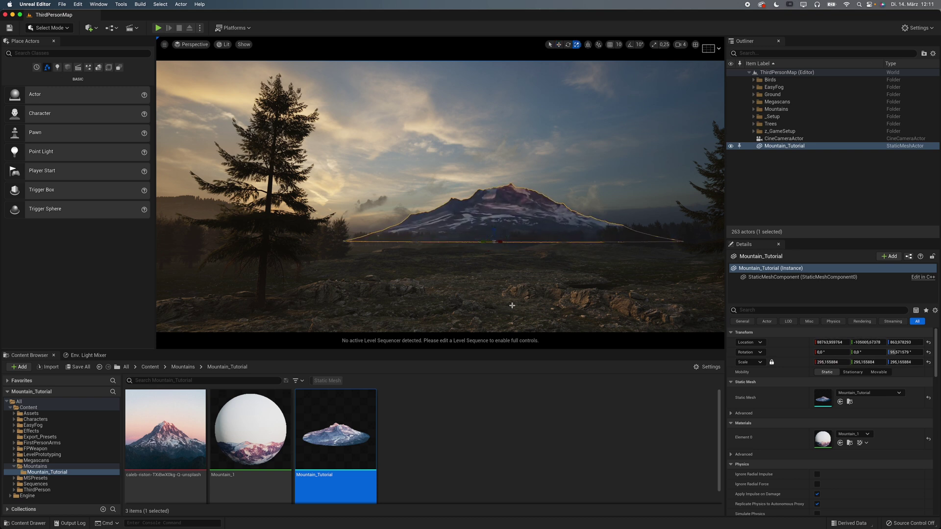
pyautogui.hotkey('shift', '3')
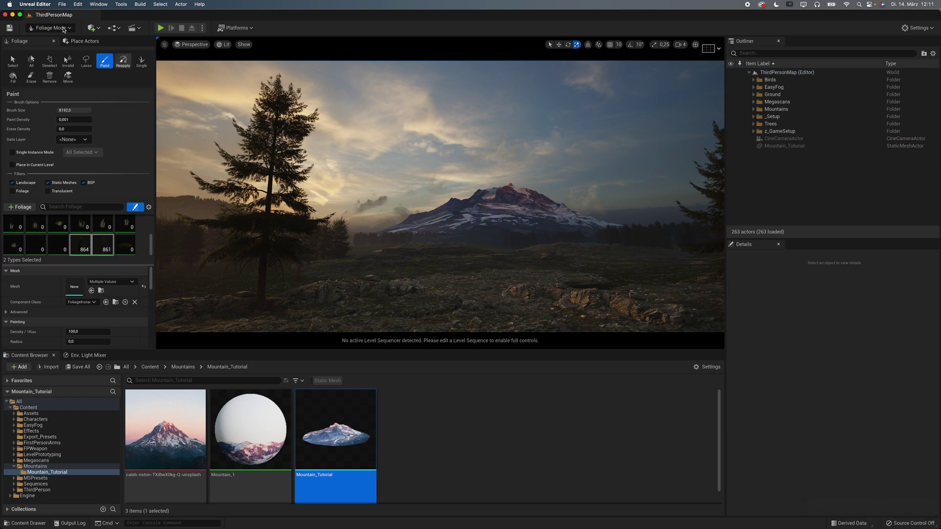
pyautogui.click(62, 29)
pyautogui.click(50, 39)
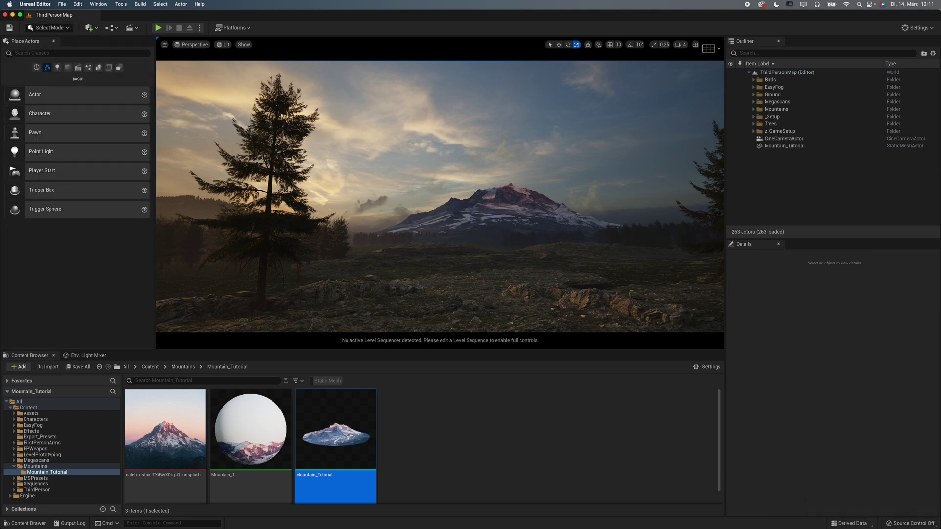
# - Check the mountain's collision settings and set its scale to 700
pyautogui.click(483, 210)
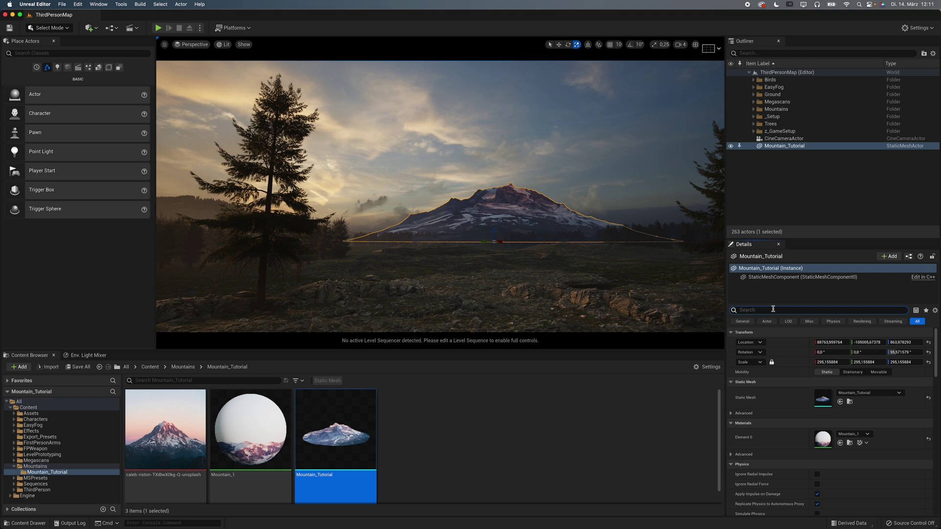
pyautogui.click(773, 309)
pyautogui.write('coll')
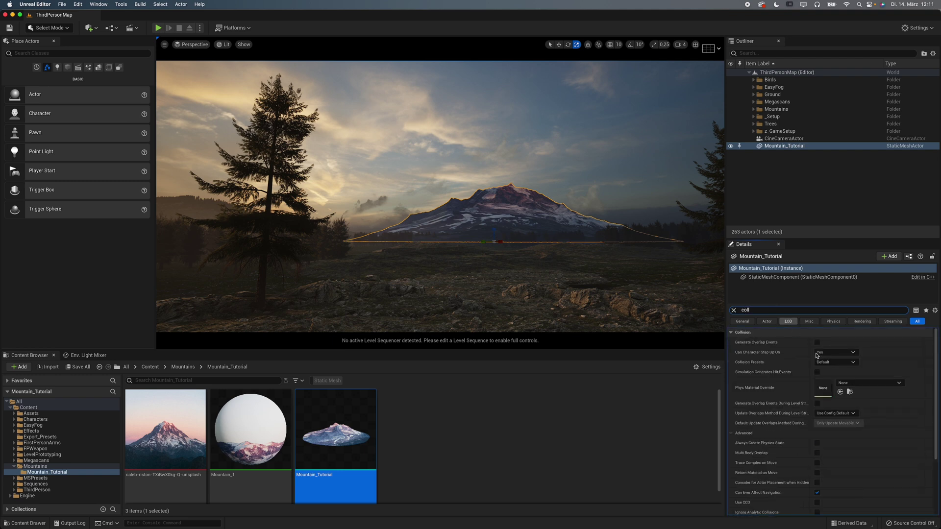
pyautogui.hotkey('shift', '3')
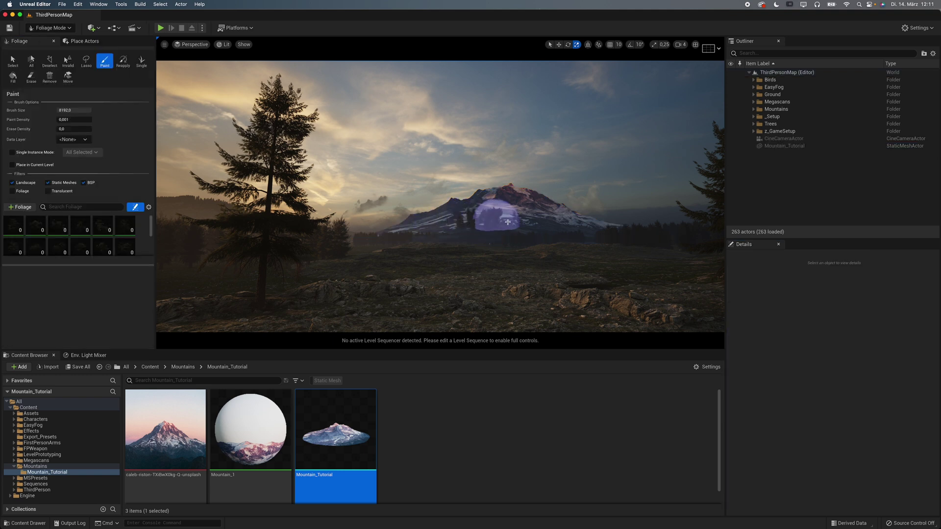
pyautogui.hotkey('shift', '1')
pyautogui.click(828, 362)
pyautogui.write('70')
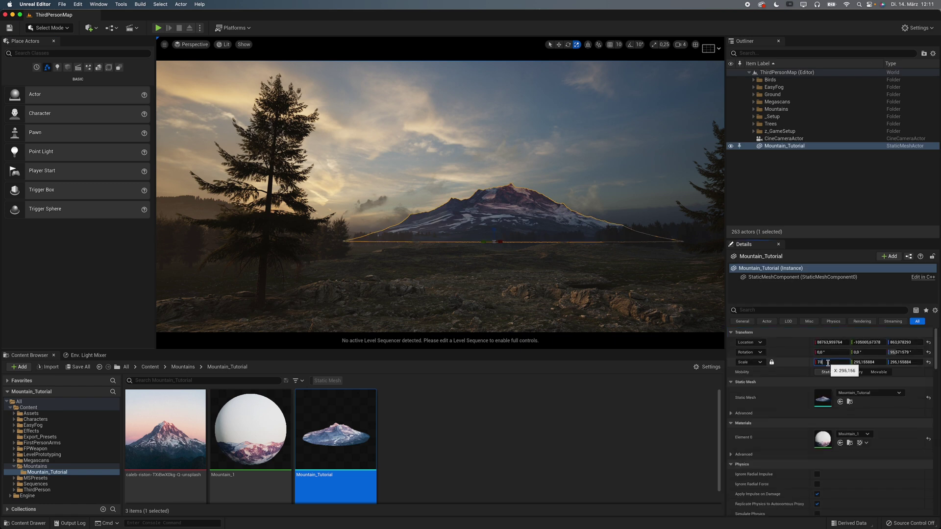
pyautogui.write('0')
pyautogui.press('Return')
# - Reposition the enlarged mountain, then Alt-drag copies Mountain_Tutorial3 and Mountain_Tutorial4 along the horizon
pyautogui.press('w')
pyautogui.moveTo(626, 249); pyautogui.dragTo(477, 250)
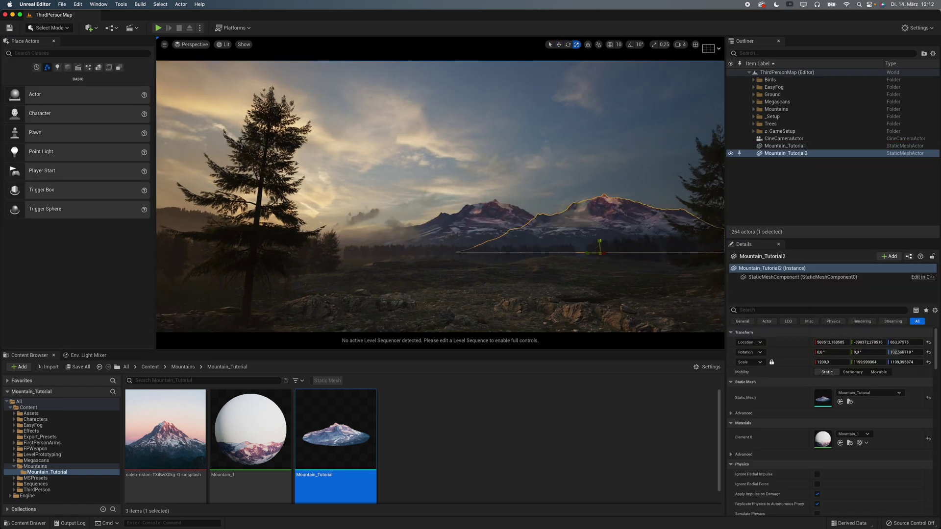
pyautogui.keyDown('alt'); pyautogui.moveTo(599, 252); pyautogui.dragTo(353, 251); pyautogui.keyUp('alt')
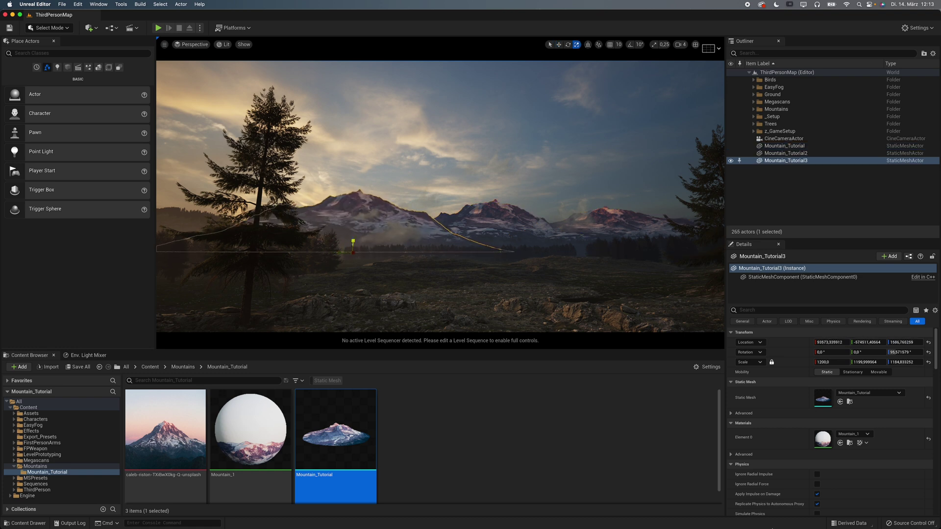
pyautogui.click(490, 262)
pyautogui.keyDown('alt'); pyautogui.moveTo(489, 262); pyautogui.dragTo(438, 245); pyautogui.keyUp('alt')
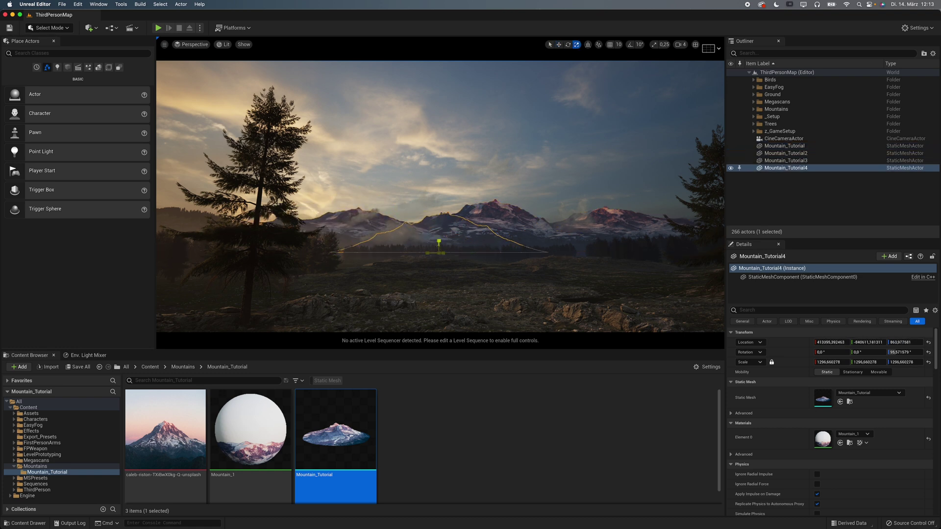